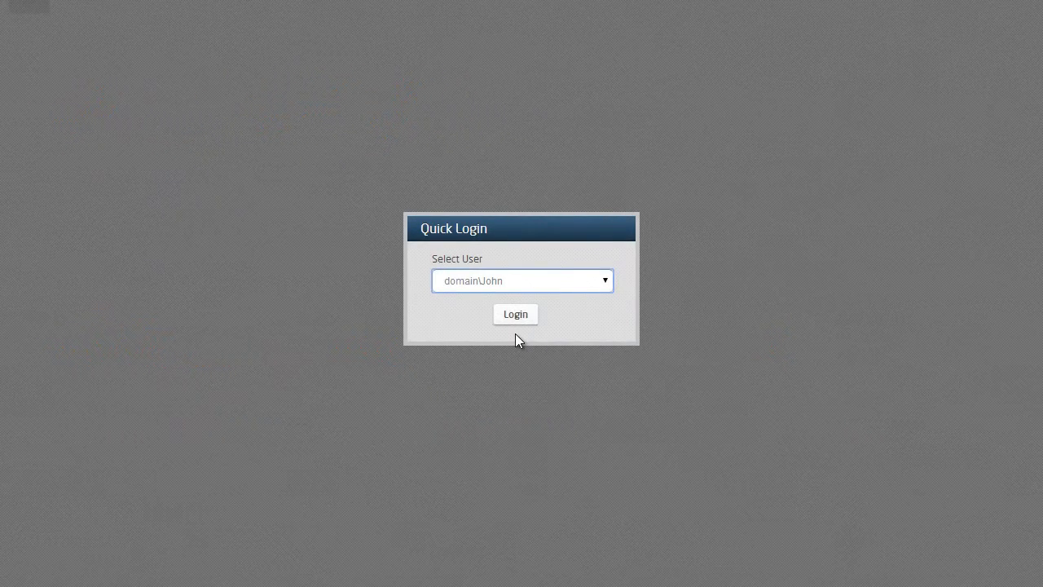
# Step: Log in with the preselected quick-login account and start a new scenario for the Purchase Request process in the Purchase category
pyautogui.click(516, 322)
pyautogui.moveTo(606, 294); pyautogui.dragTo(601, 381)
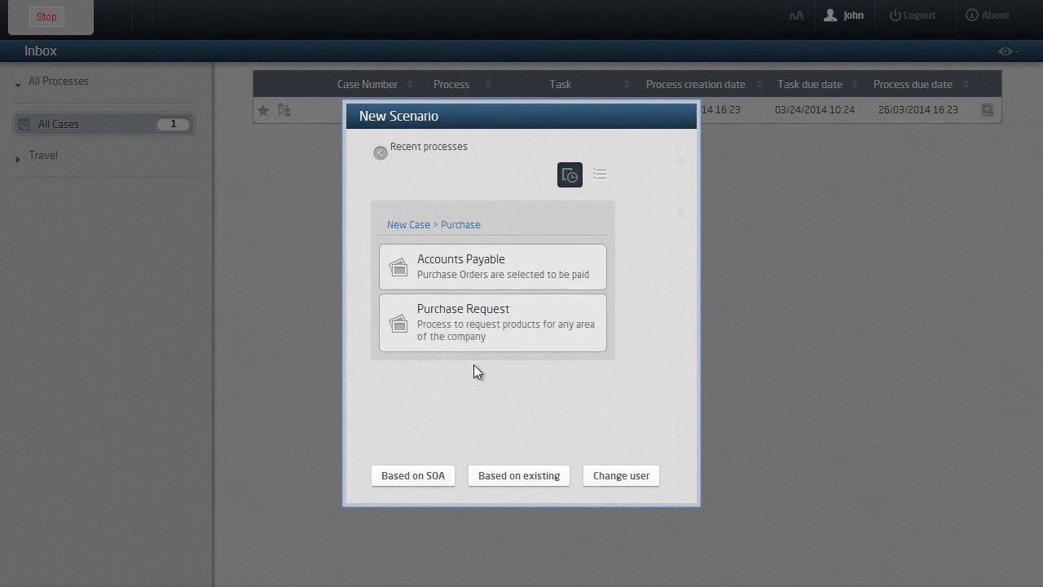
pyautogui.click(473, 372)
pyautogui.click(476, 340)
# Step: Fill in the purchase request with the justification "Bizagi GO New version" and Miami as the delivery city
pyautogui.click(553, 306)
pyautogui.write('Bizagi GO New version')
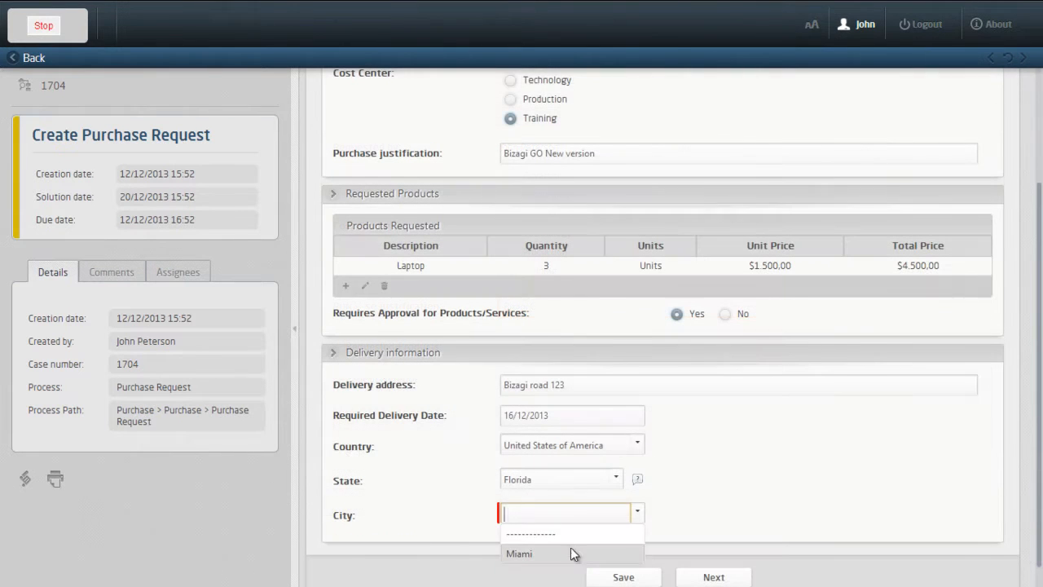
pyautogui.write('Miami')
pyautogui.click(569, 556)
pyautogui.scroll(-1, 566, 561)
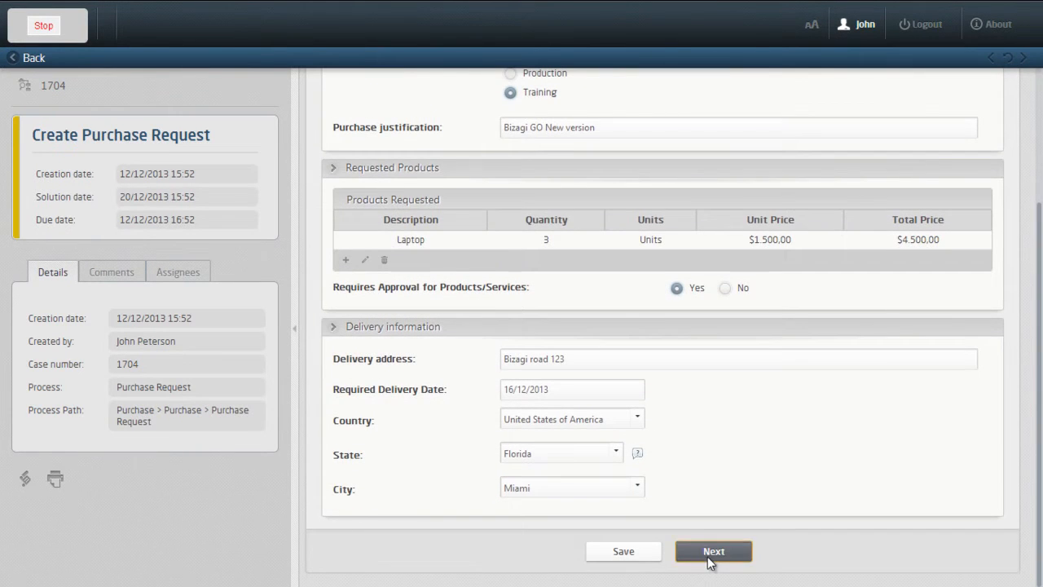
# Step: Submit the completed purchase request to the following activity and stop the scenario recording
pyautogui.click(708, 554)
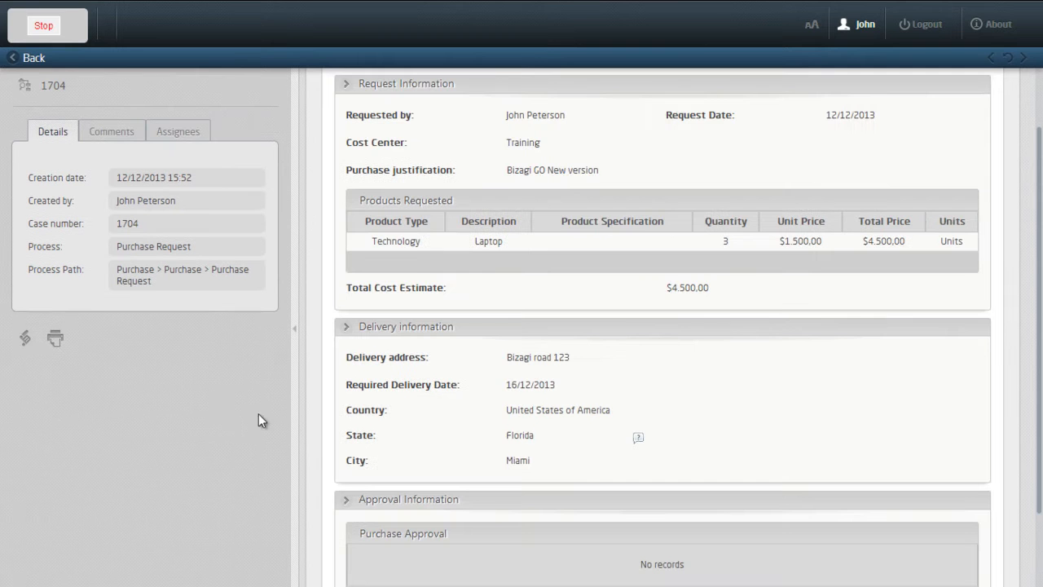
pyautogui.click(42, 25)
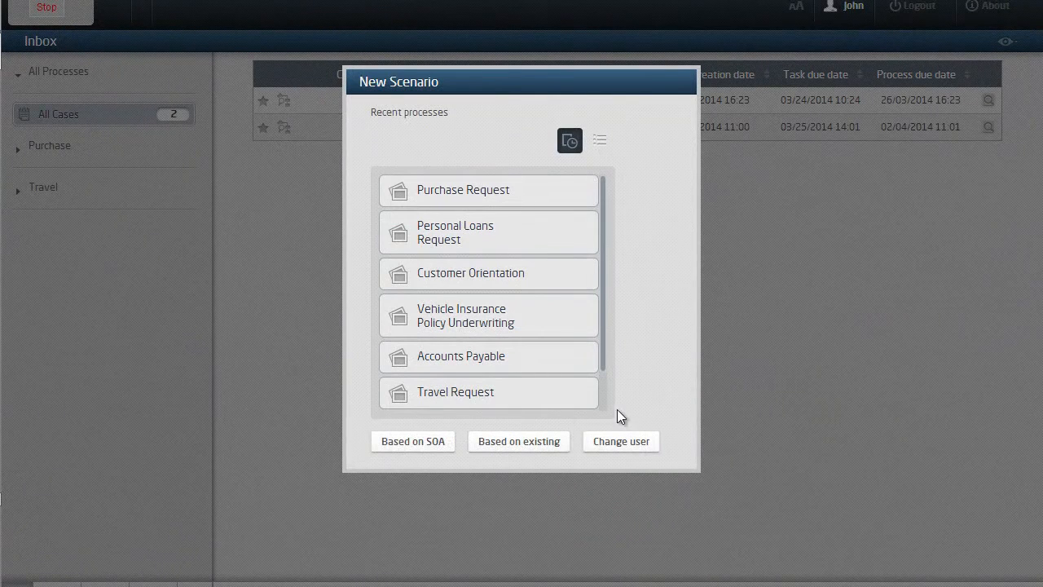
# Step: Examine the SOA-based and existing-scenario options for a new scenario, cancelling both without choosing a file
pyautogui.click(425, 444)
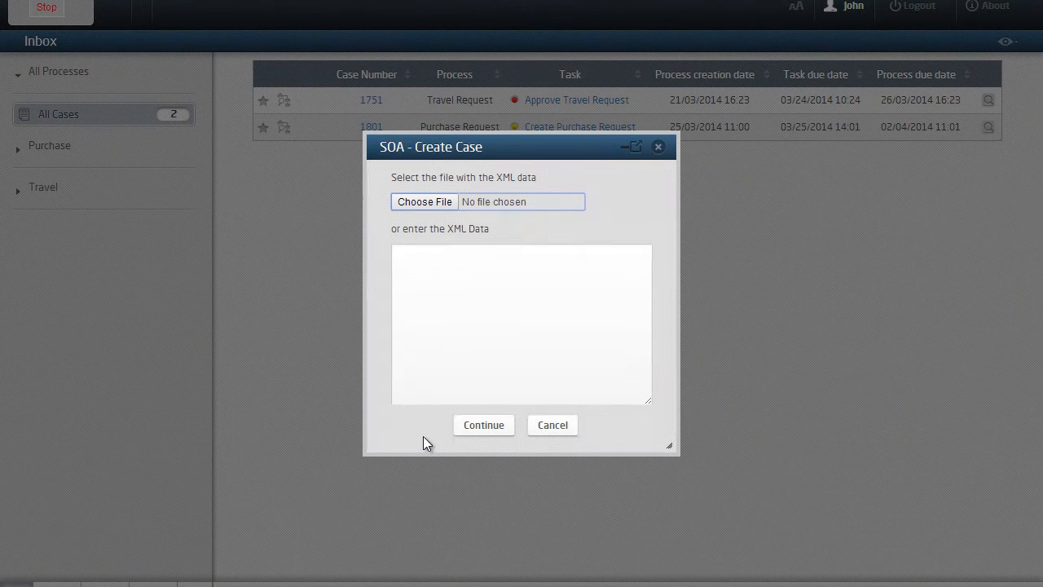
pyautogui.click(543, 428)
pyautogui.click(530, 466)
pyautogui.click(431, 285)
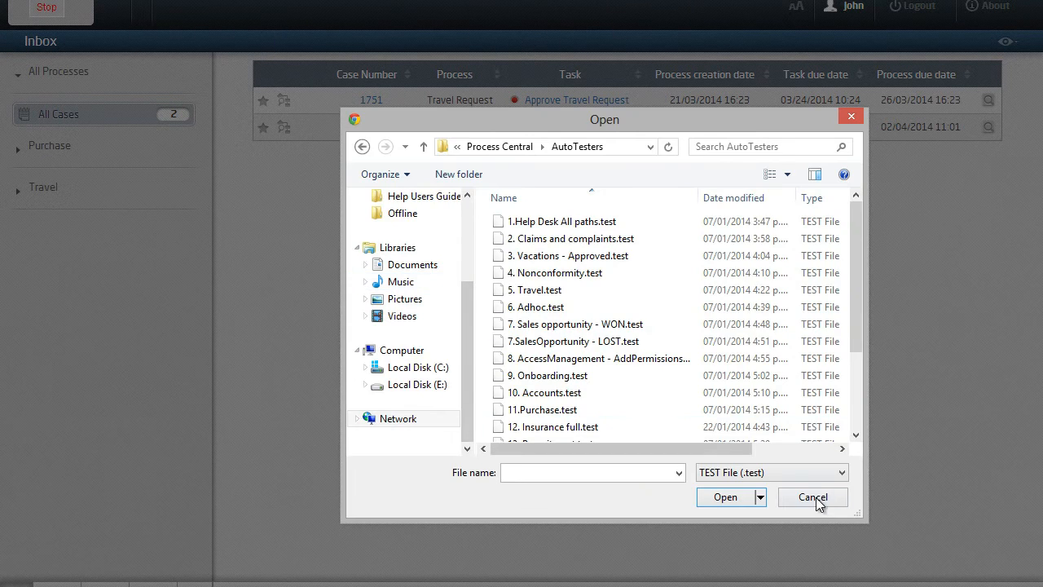
pyautogui.click(815, 500)
pyautogui.click(557, 349)
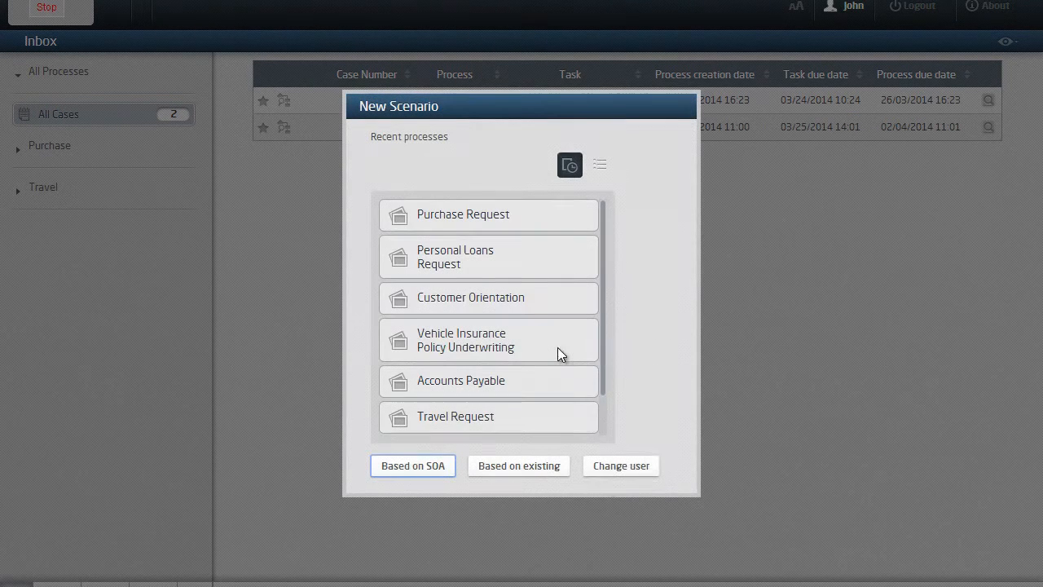
# Step: Change the user for the new scenario by selecting another quick-login account and logging in
pyautogui.click(642, 463)
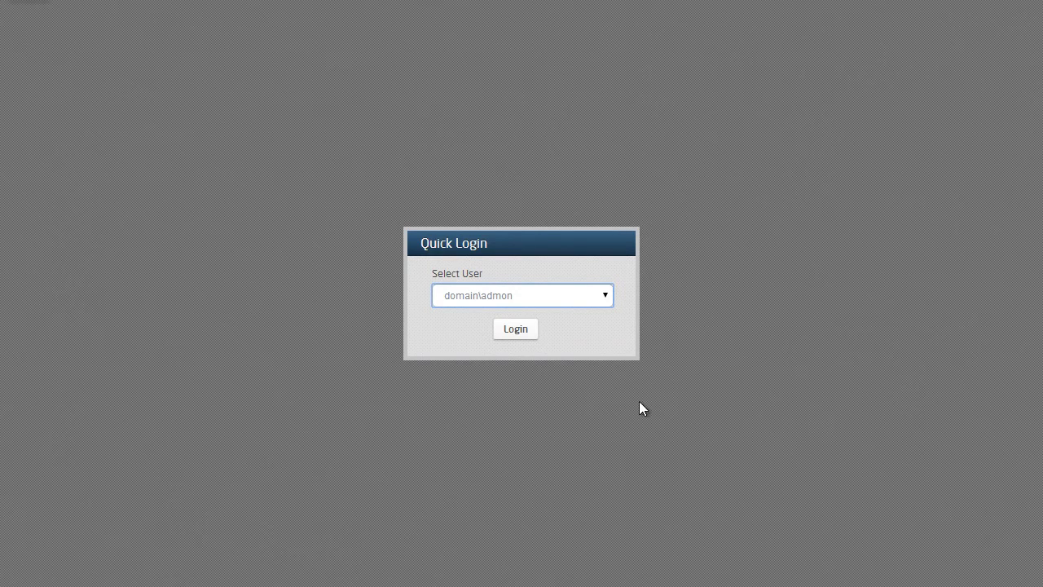
pyautogui.click(608, 296)
pyautogui.click(511, 365)
pyautogui.click(510, 331)
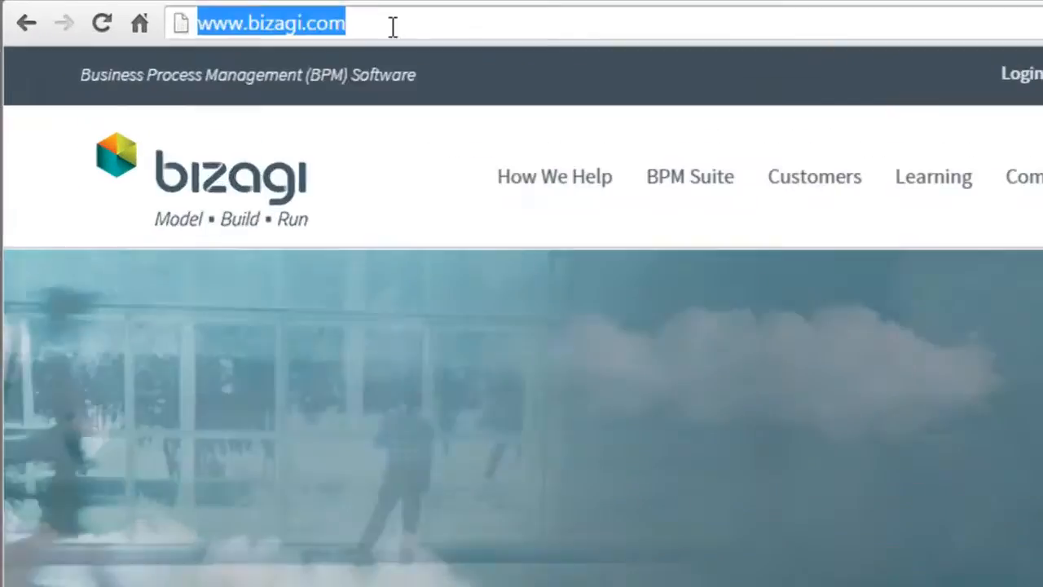
pyautogui.click(259, 19)
pyautogui.write('/docs/Autotesting.zip')
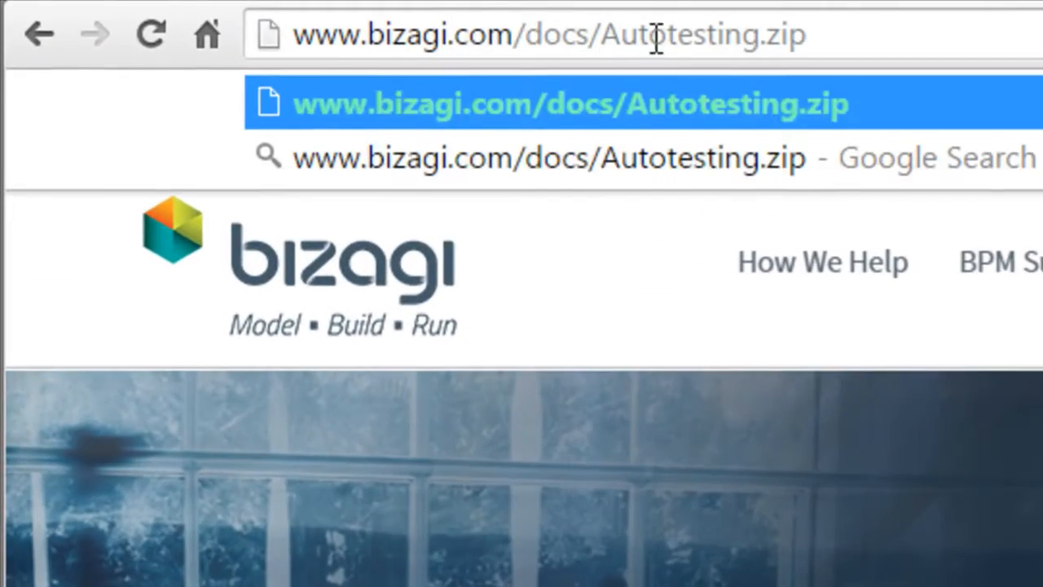
pyautogui.press('Return')
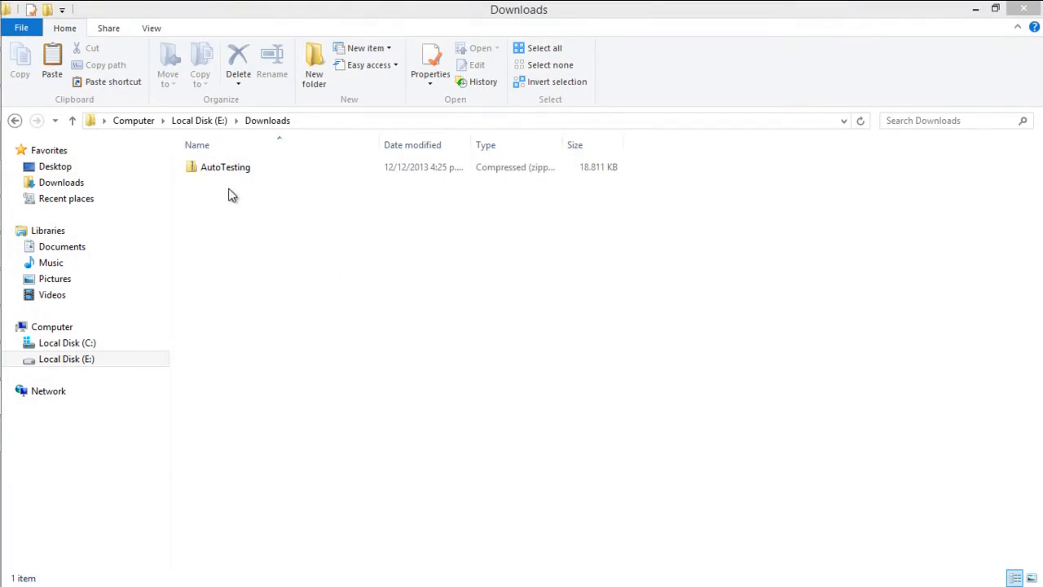
# Step: In File Explorer, extract the AutoTesting archive from Downloads to the Autotest folder on Local Disk (E:)
pyautogui.click(228, 170)
pyautogui.rightClick(227, 172)
pyautogui.click(277, 252)
pyautogui.click(691, 241)
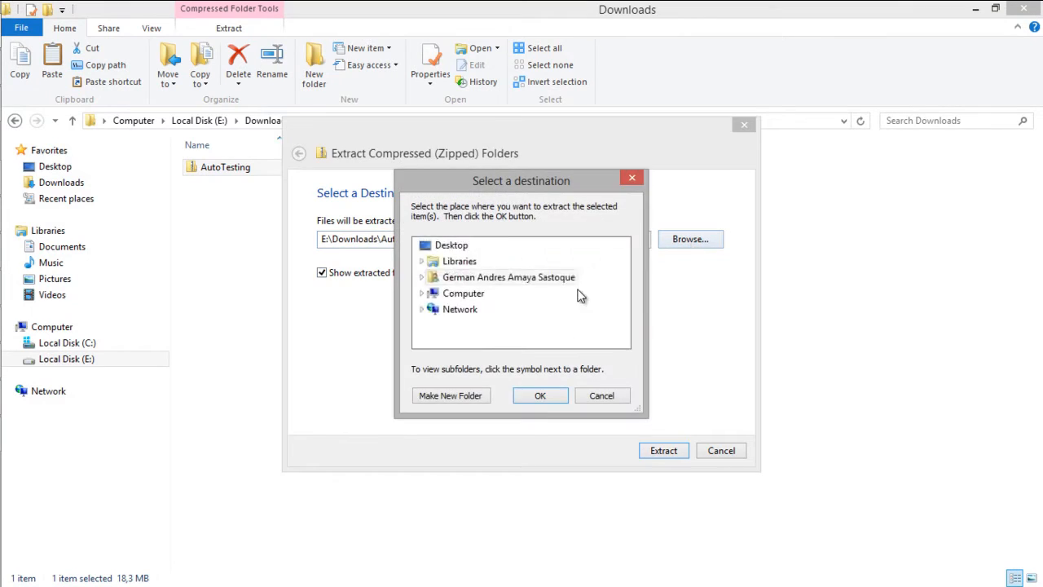
pyautogui.click(481, 293)
pyautogui.click(542, 396)
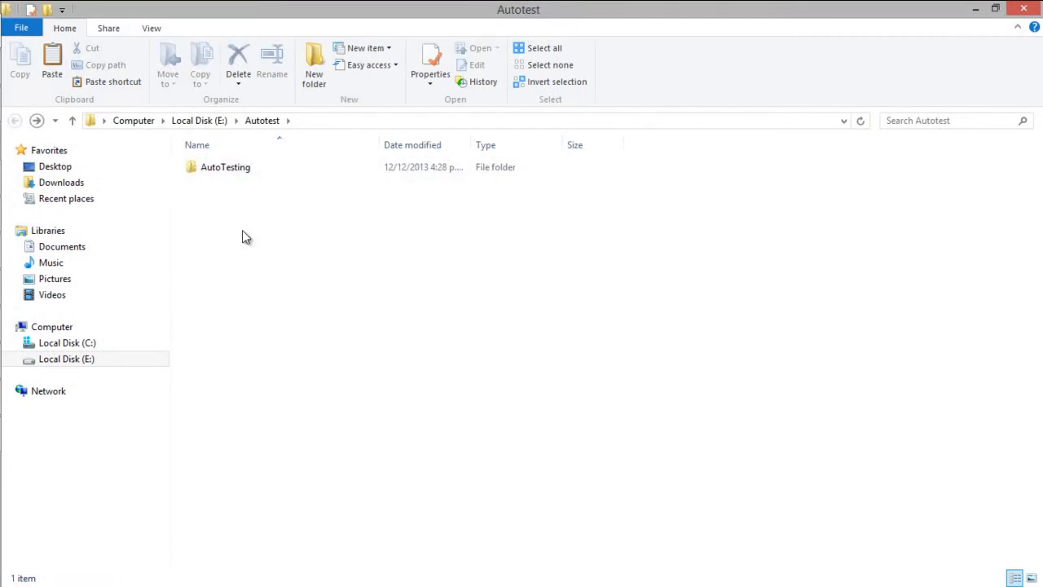
# Step: Open the Bizagi.AutoTesting.UI.exe CONFIG file from the extracted AutoTesting\App folder in Notepad
pyautogui.doubleClick(224, 168)
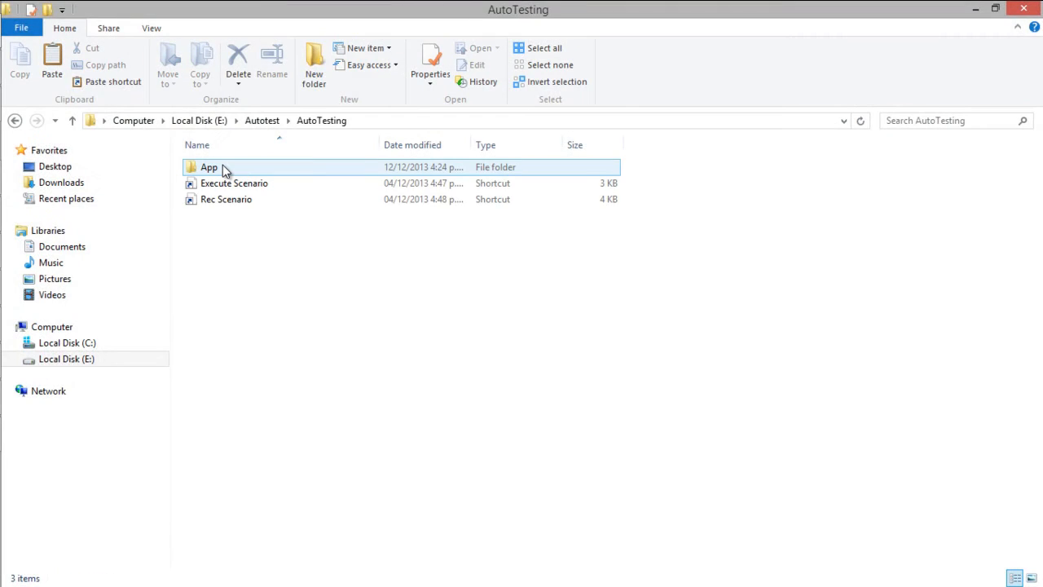
pyautogui.doubleClick(222, 167)
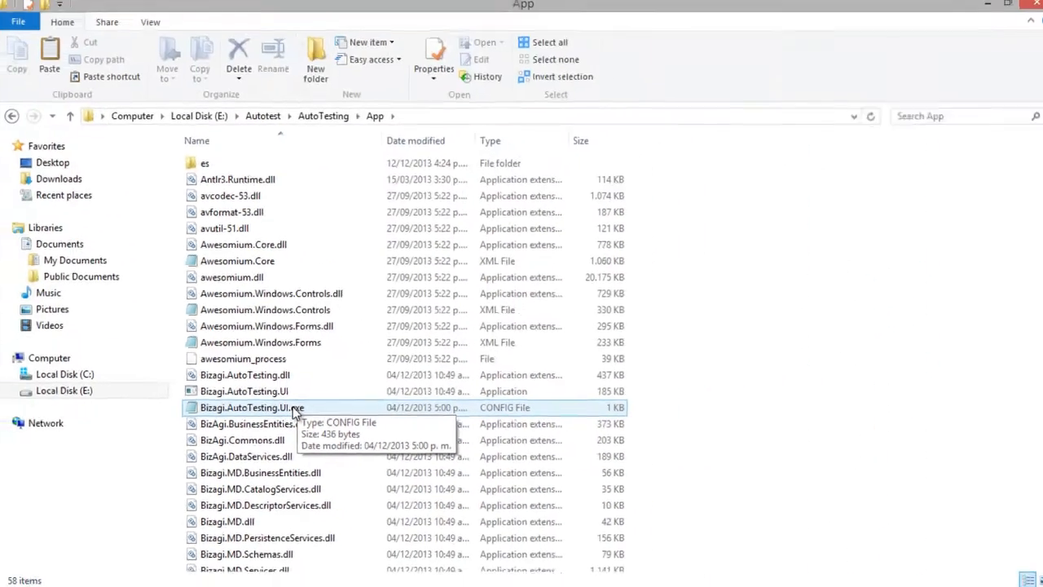
pyautogui.doubleClick(293, 409)
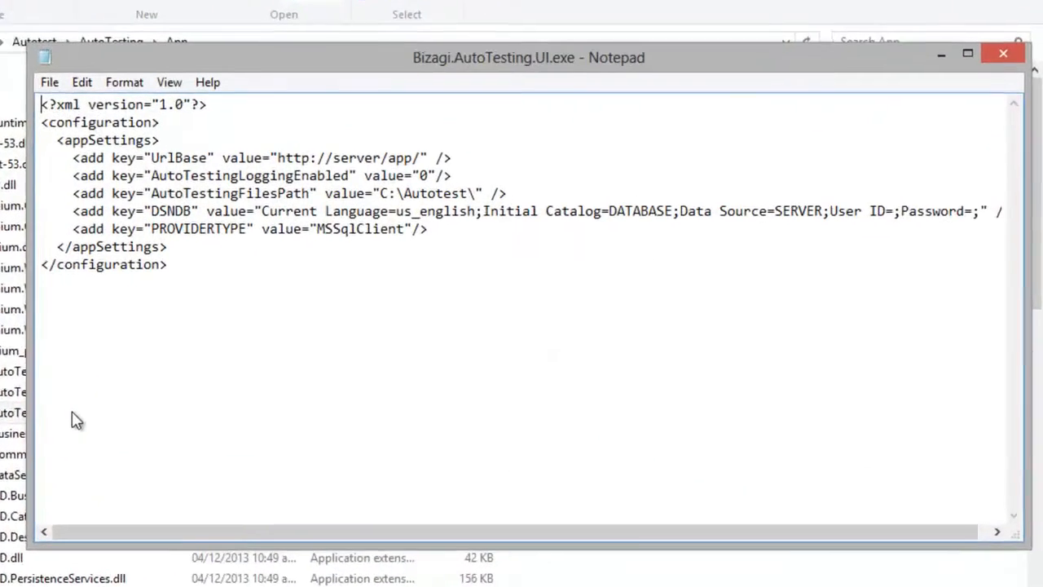
pyautogui.click(331, 158)
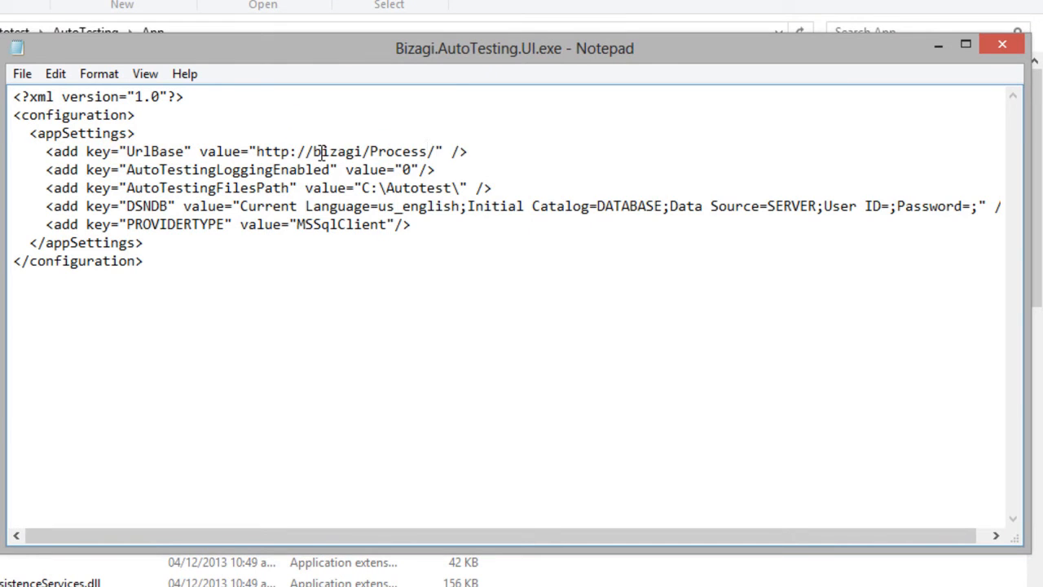
pyautogui.write('Central')
pyautogui.click(387, 188)
pyautogui.write('Tes')
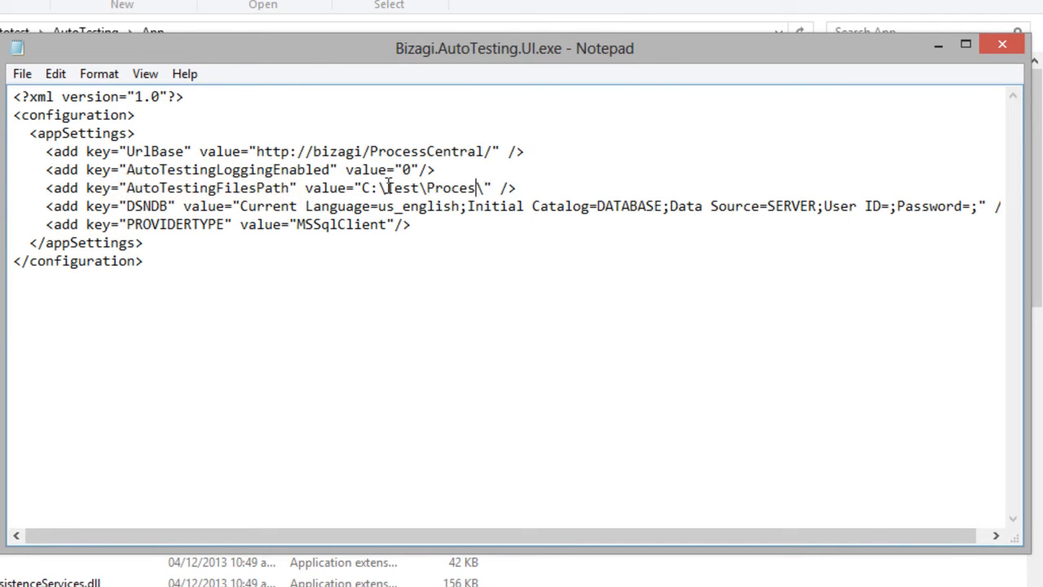
pyautogui.write('Central')
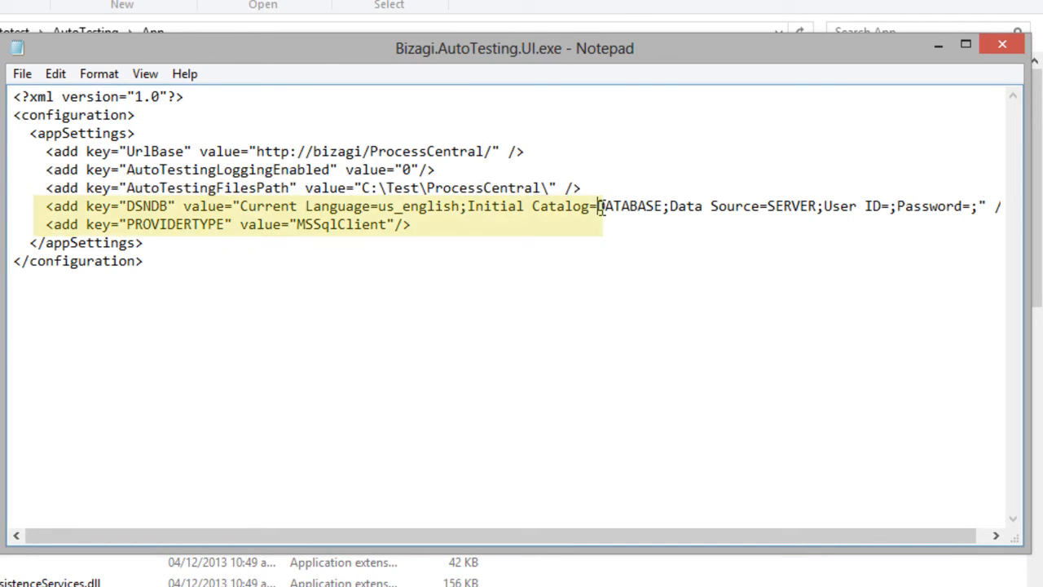
# Step: Set the Initial Catalog in the DSNDB connection string to ProcessCentral
pyautogui.click(599, 208)
pyautogui.doubleClick(619, 207)
pyautogui.write('ProcessCen')
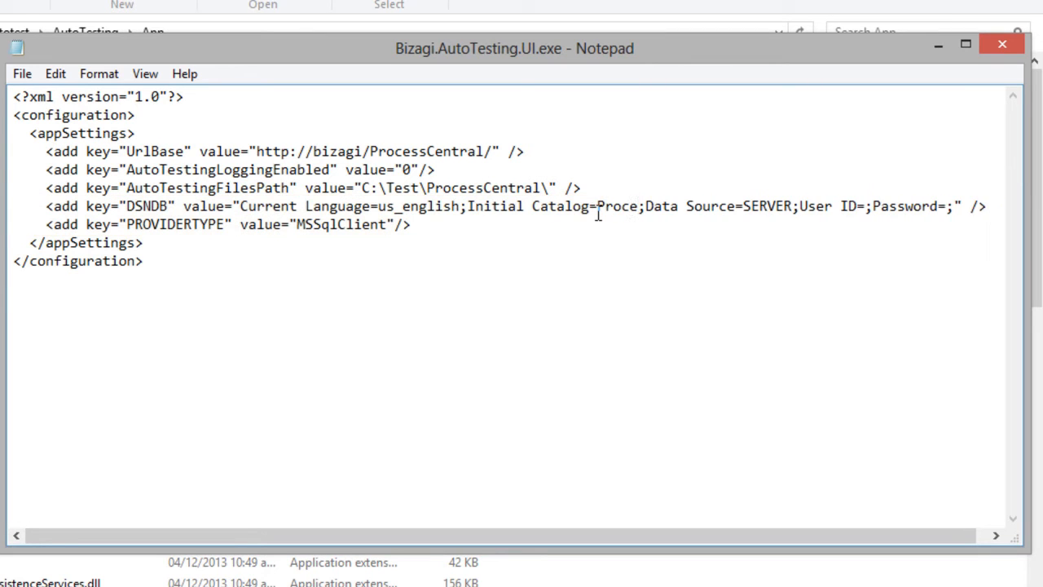
pyautogui.write('tral')
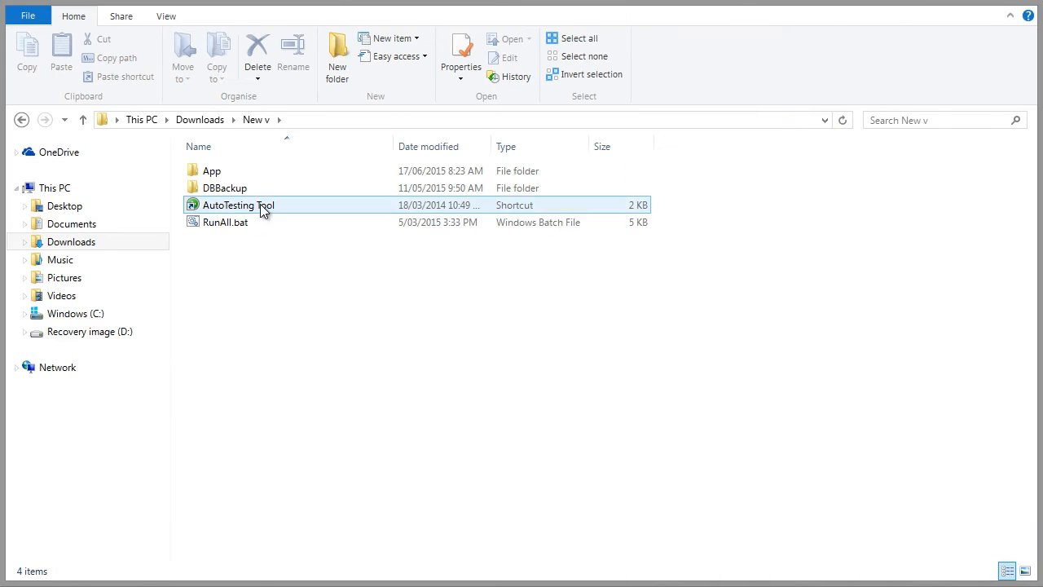
# Step: Launch the AutoTesting Tool, start recording a scenario and log in with the preselected quick-login account
pyautogui.doubleClick(260, 203)
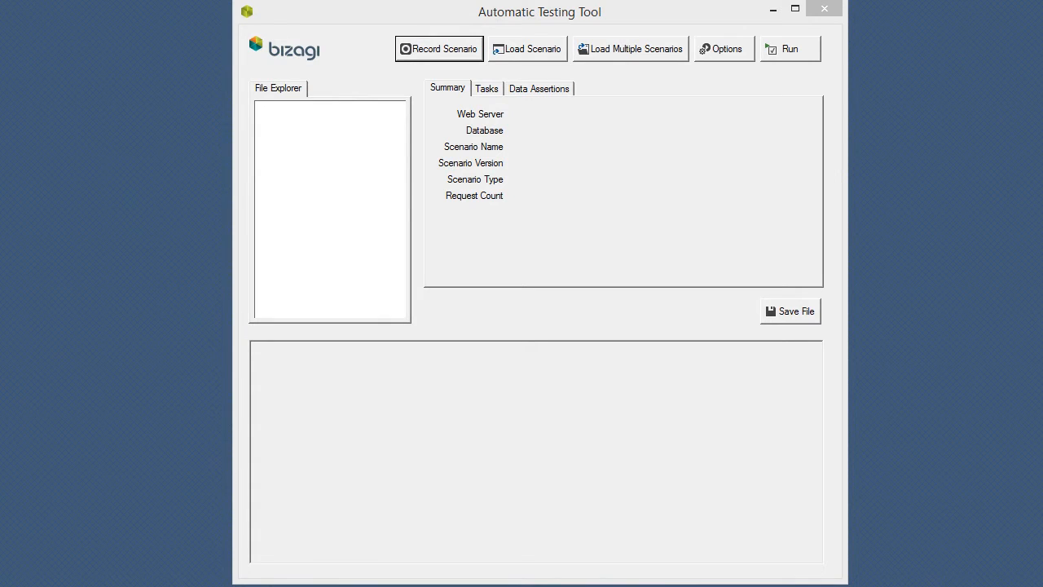
pyautogui.click(445, 51)
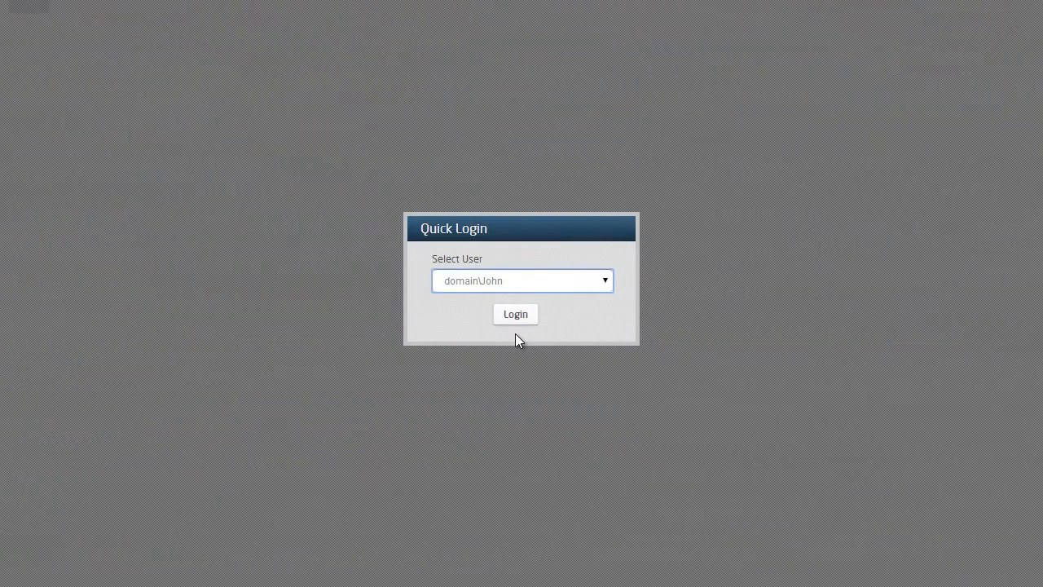
pyautogui.click(518, 319)
# Step: Set the purchase request's cost center to Training and its purchase justification to "Bizagi GO New version"
pyautogui.click(530, 272)
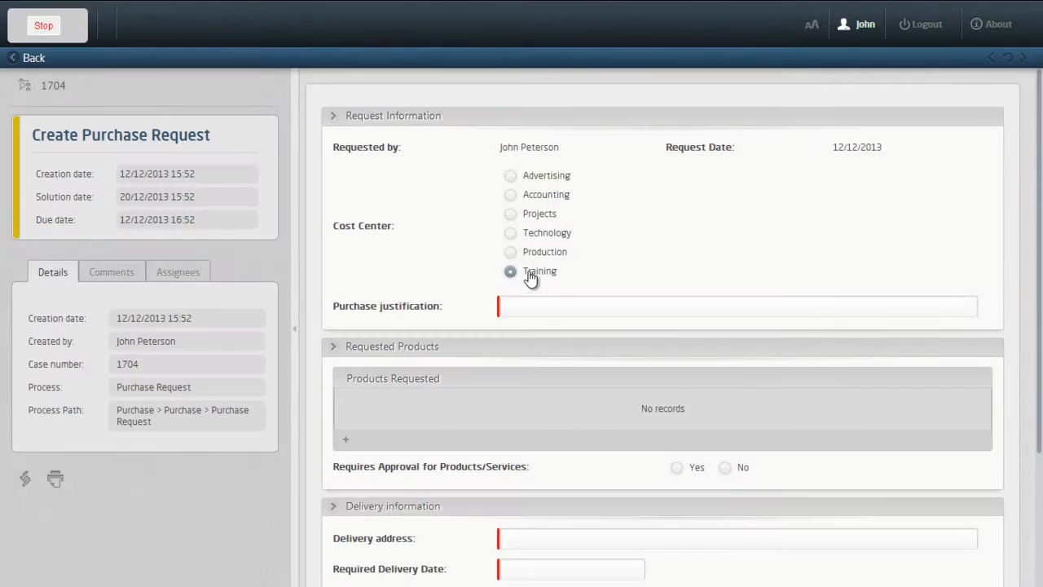
pyautogui.click(554, 306)
pyautogui.write('Bizagi GO New version')
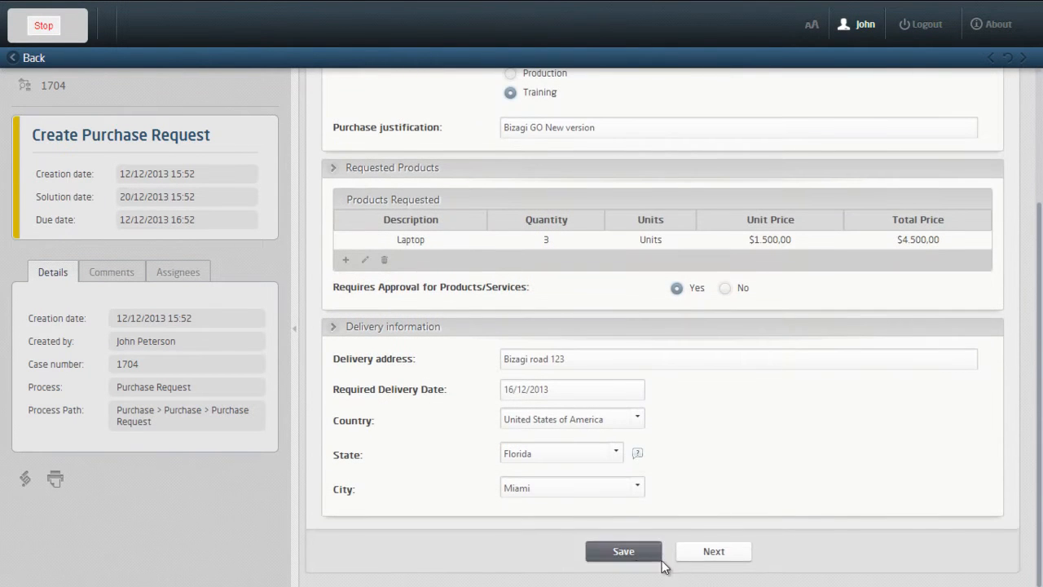
# Step: Submit the filled-in purchase request and stop recording the scenario
pyautogui.click(713, 552)
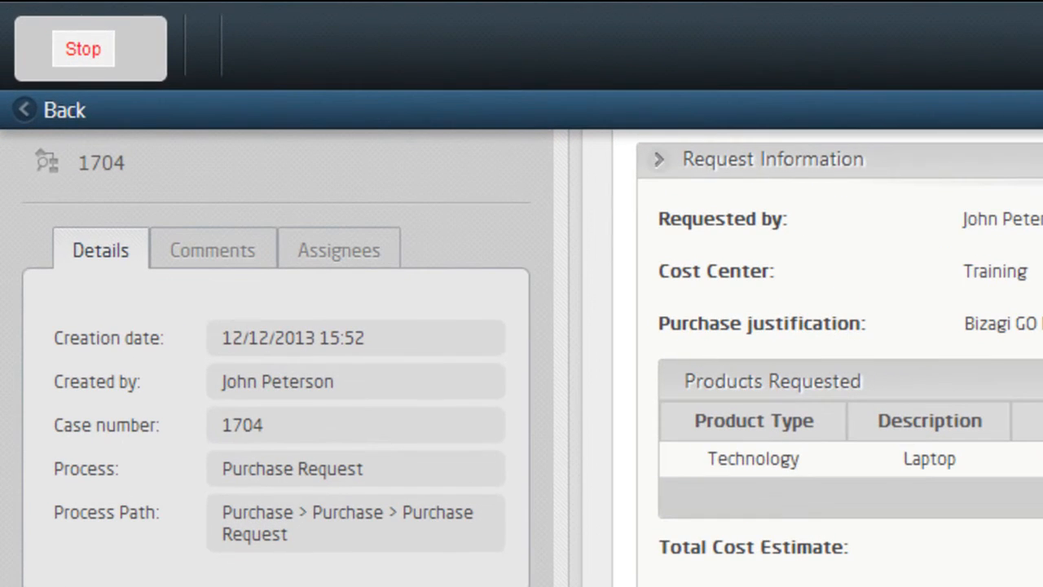
pyautogui.click(79, 46)
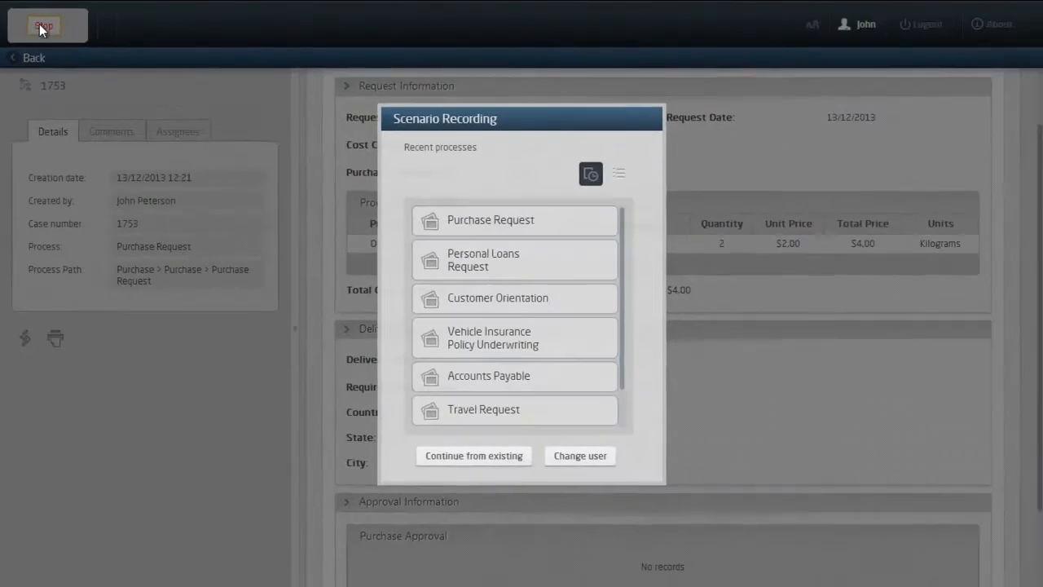
pyautogui.click(41, 27)
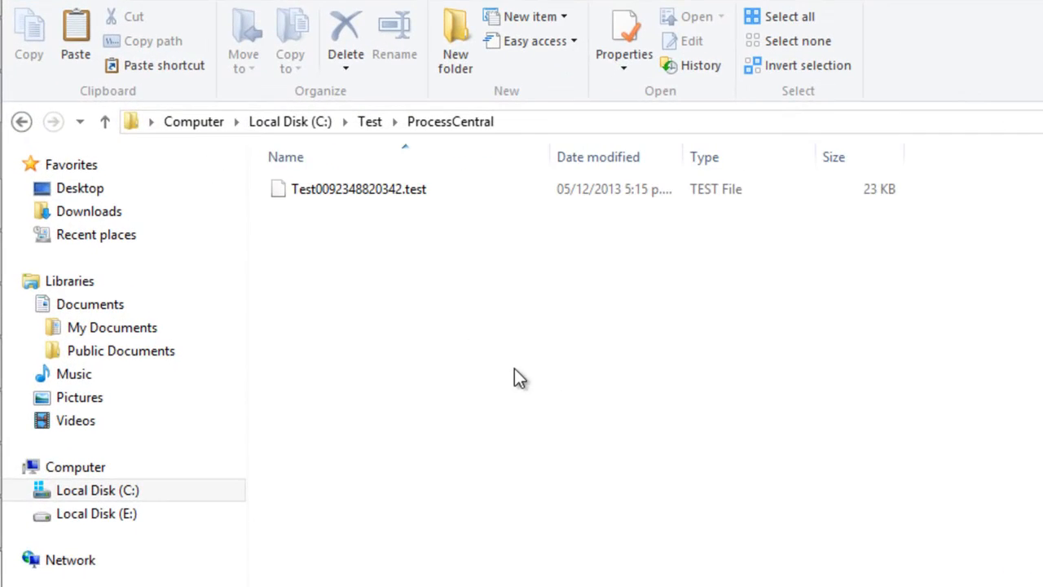
# Step: Rename the recorded test file in C:\Test\ProcessCentral as "PurchaseRequest SC01", keeping the .test extension
pyautogui.rightClick(351, 189)
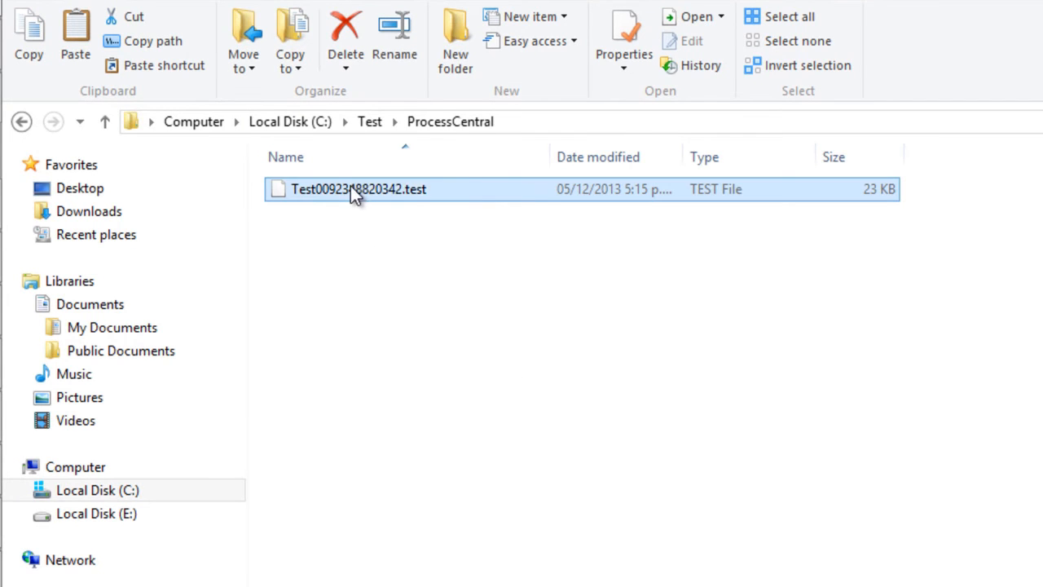
pyautogui.click(413, 393)
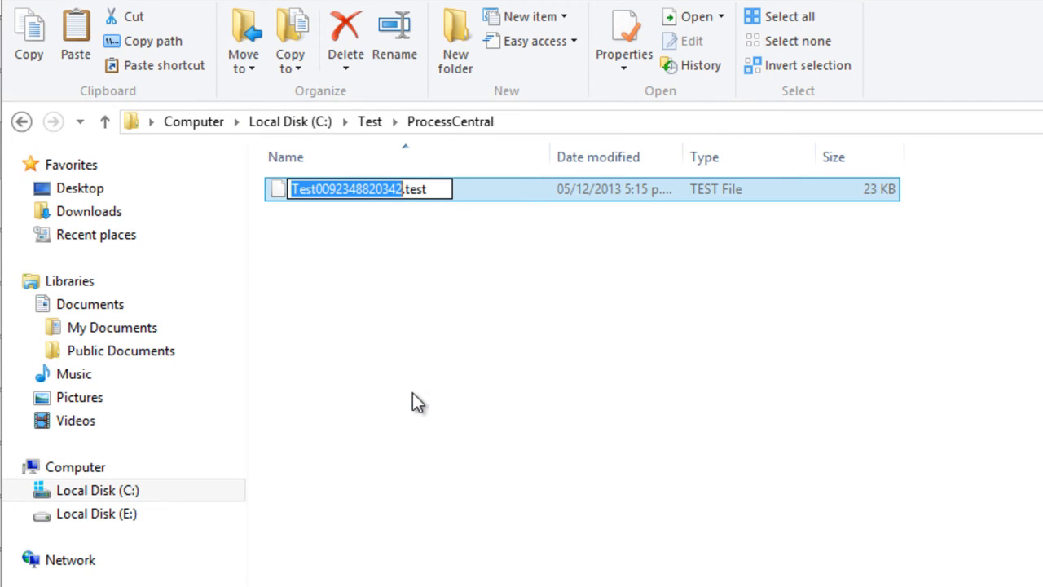
pyautogui.write('PurchaseRequest SC01')
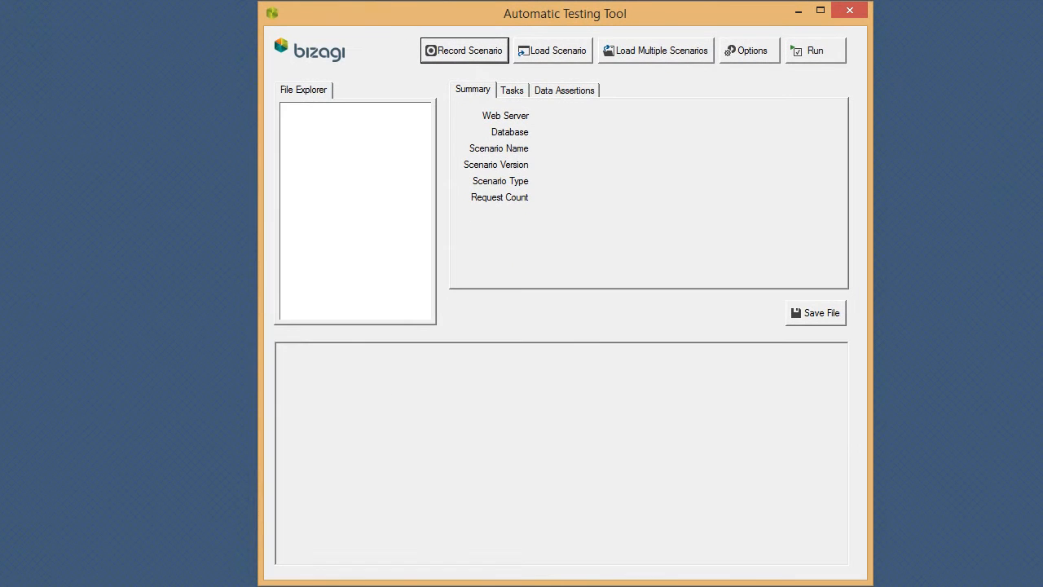
# Step: Load the Travel Request.test scenario from C:\AutotestingLogs\10.6 into the Automatic Testing Tool
pyautogui.click(559, 50)
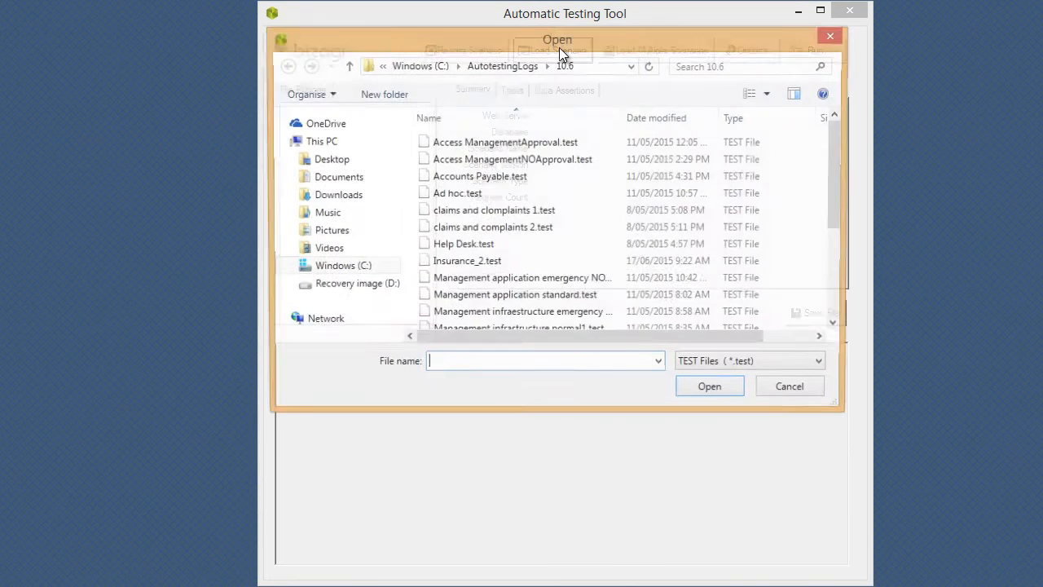
pyautogui.click(551, 216)
pyautogui.scroll(-3, 548, 232)
pyautogui.click(523, 305)
pyautogui.click(692, 390)
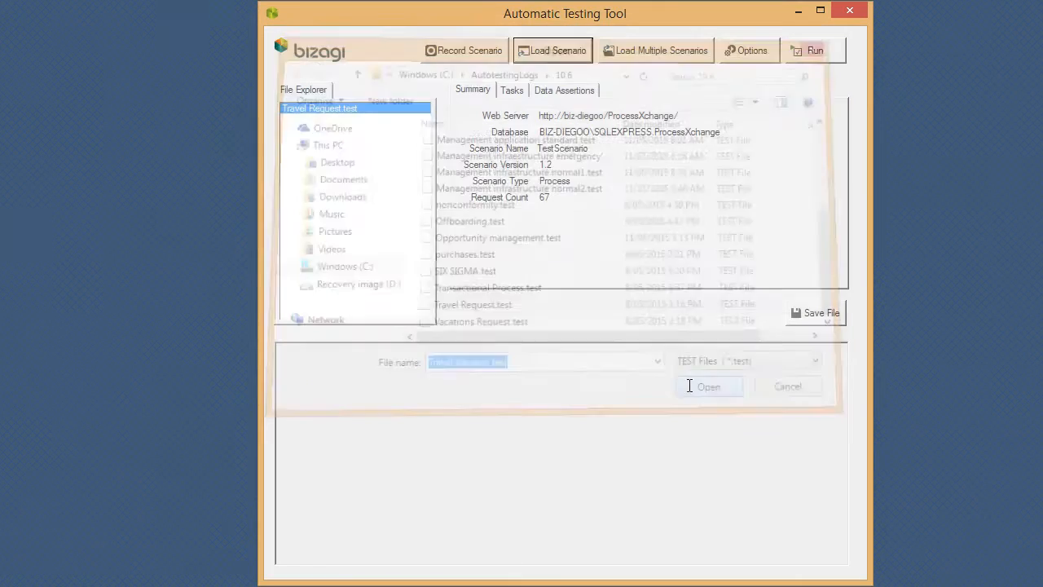
# Step: Review the scenario's advanced execution options, including the time-based type, and run the loaded Travel Request scenario
pyautogui.click(752, 54)
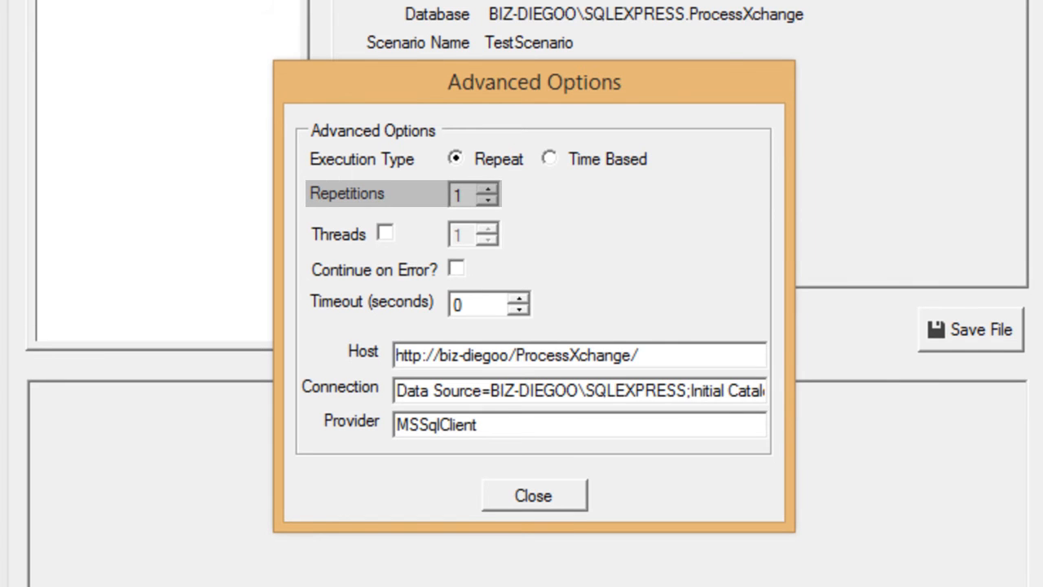
pyautogui.click(583, 160)
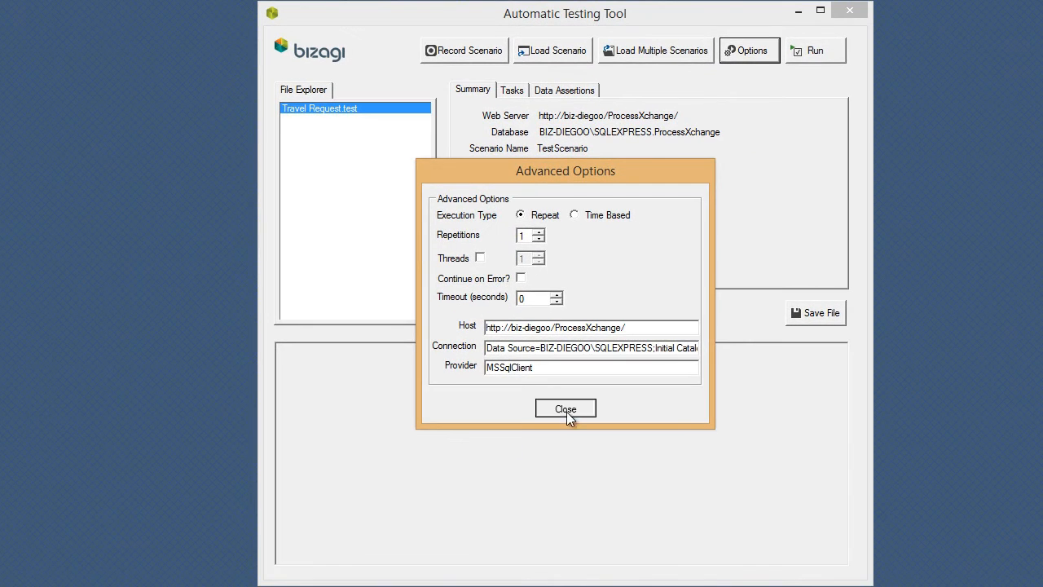
pyautogui.click(565, 409)
pyautogui.click(818, 51)
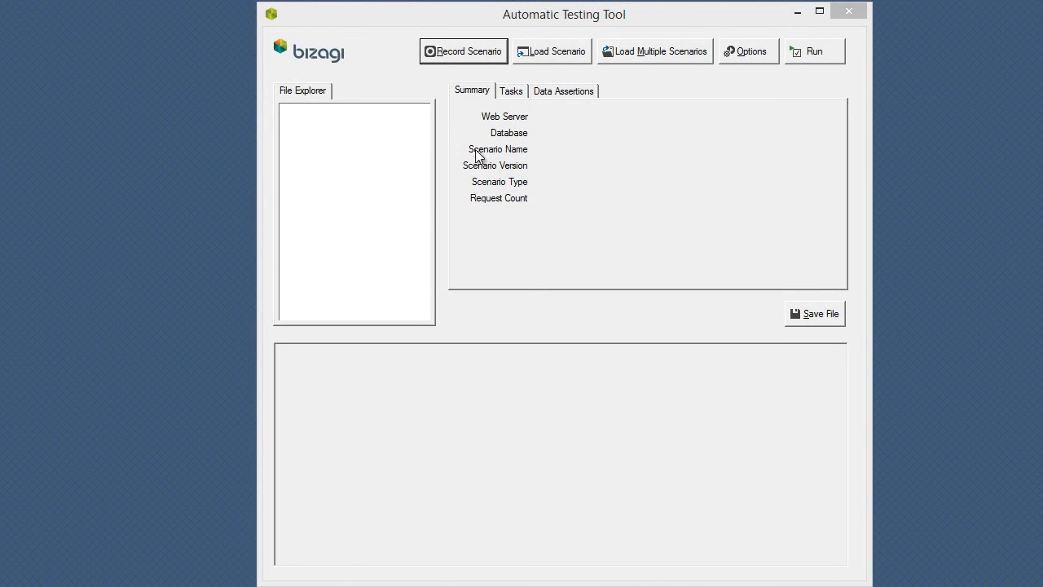
# Step: Load the Travel Request.test scenario again from C:\AutotestingLogs\10.6
pyautogui.click(521, 52)
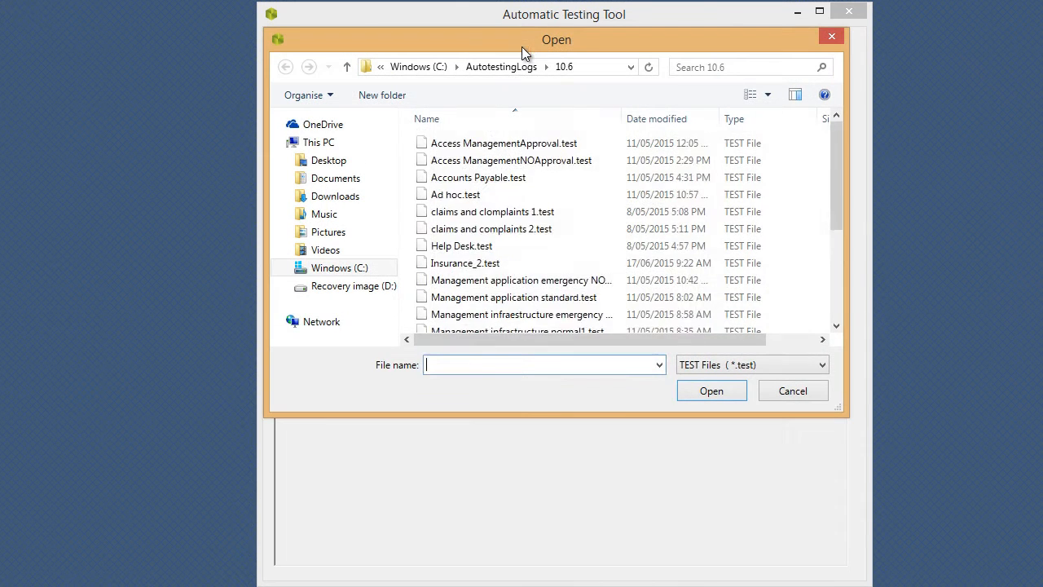
pyautogui.scroll(-3, 495, 302)
pyautogui.click(485, 308)
pyautogui.click(706, 394)
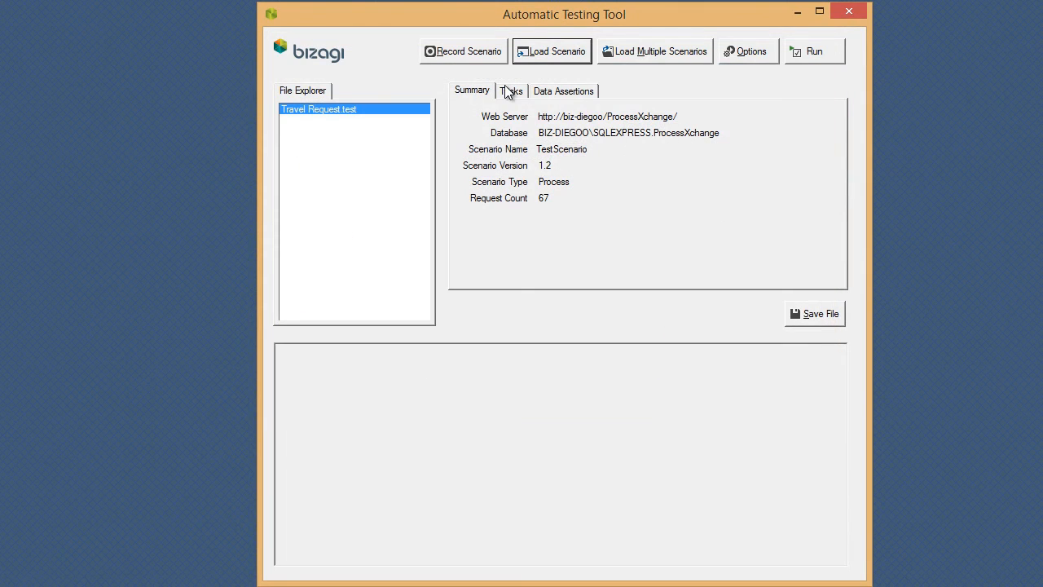
# Step: Assign a different user's name to each of the Register Travel Request and Approve Travel Request tasks
pyautogui.click(510, 90)
pyautogui.click(651, 128)
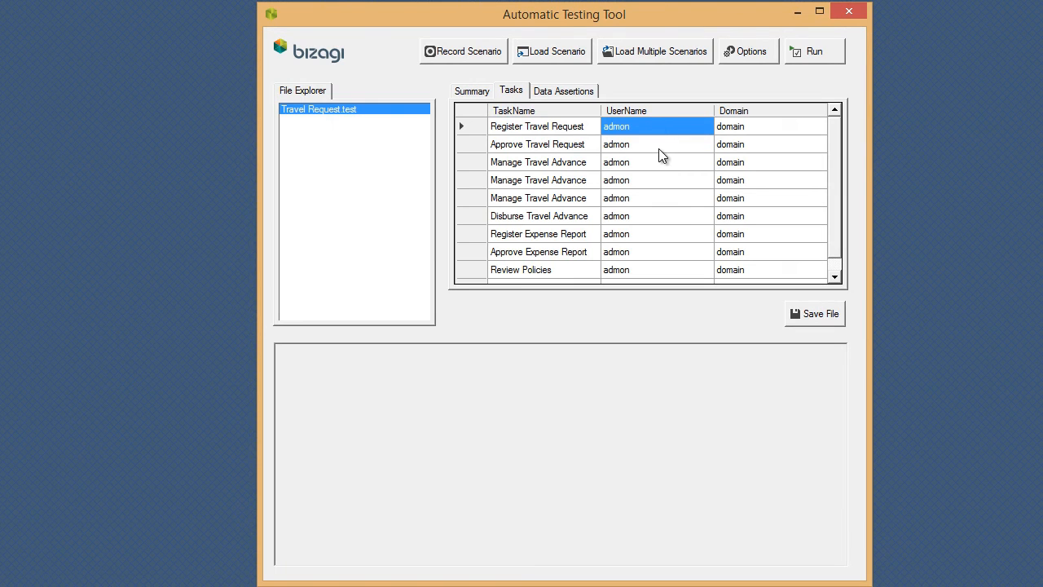
pyautogui.write('Paul')
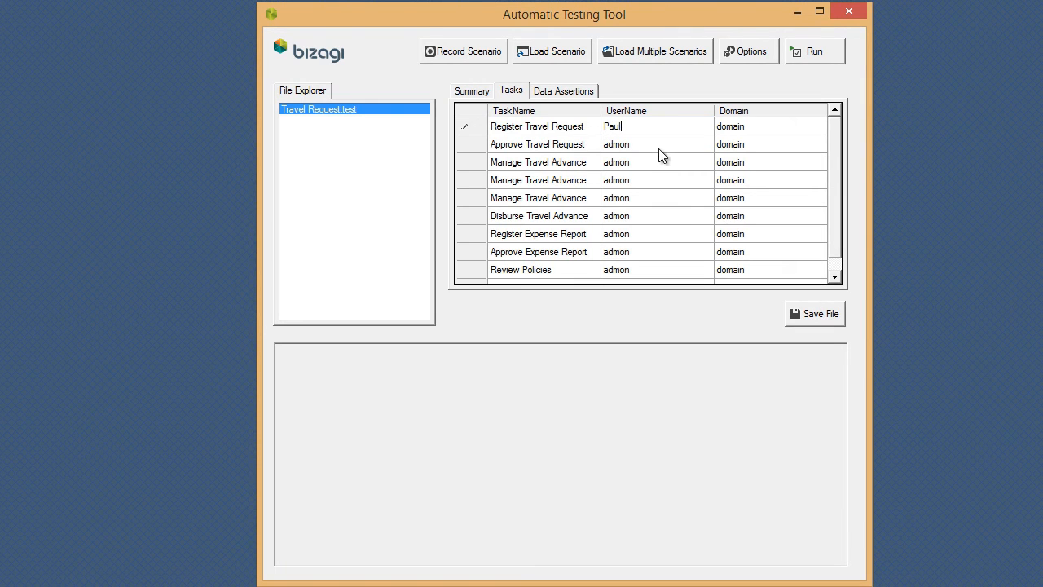
pyautogui.click(664, 145)
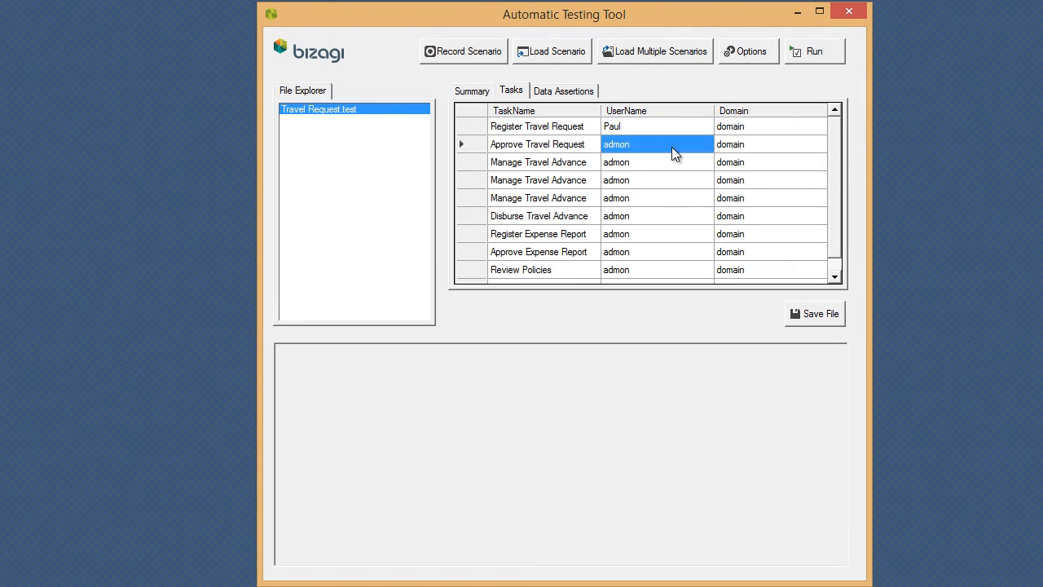
pyautogui.write('Mi')
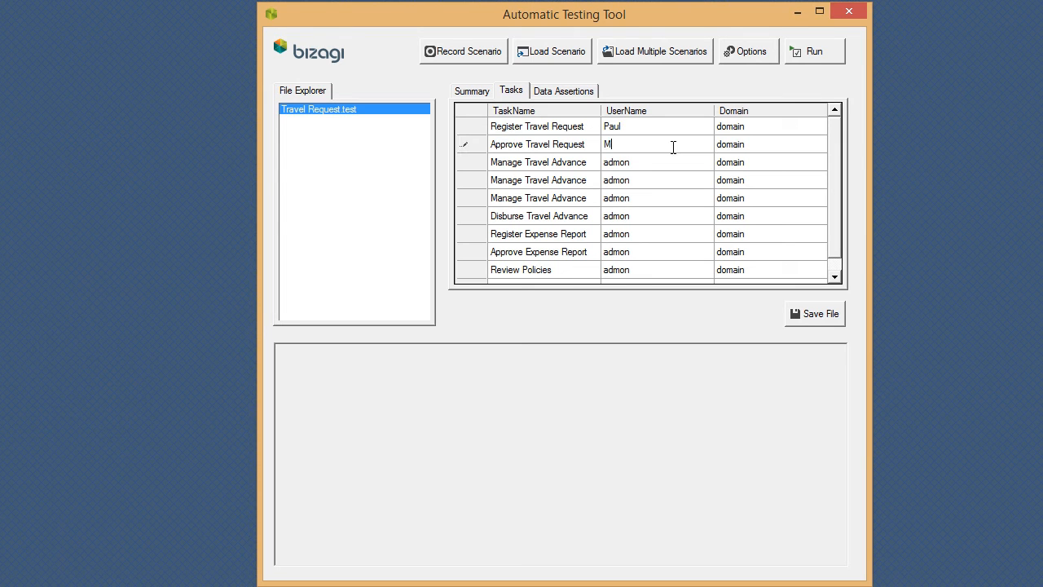
pyautogui.write('chael')
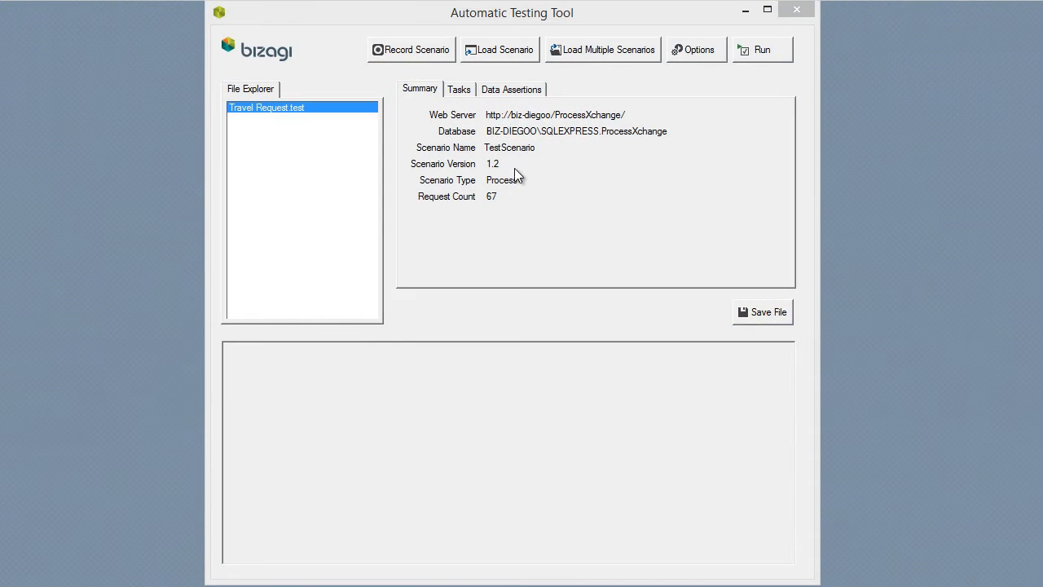
# Step: Ignore the data assertions for TravelRequest.DepartingFrom, the TravelAdvance total expression and the Country travel expense expression
pyautogui.click(513, 90)
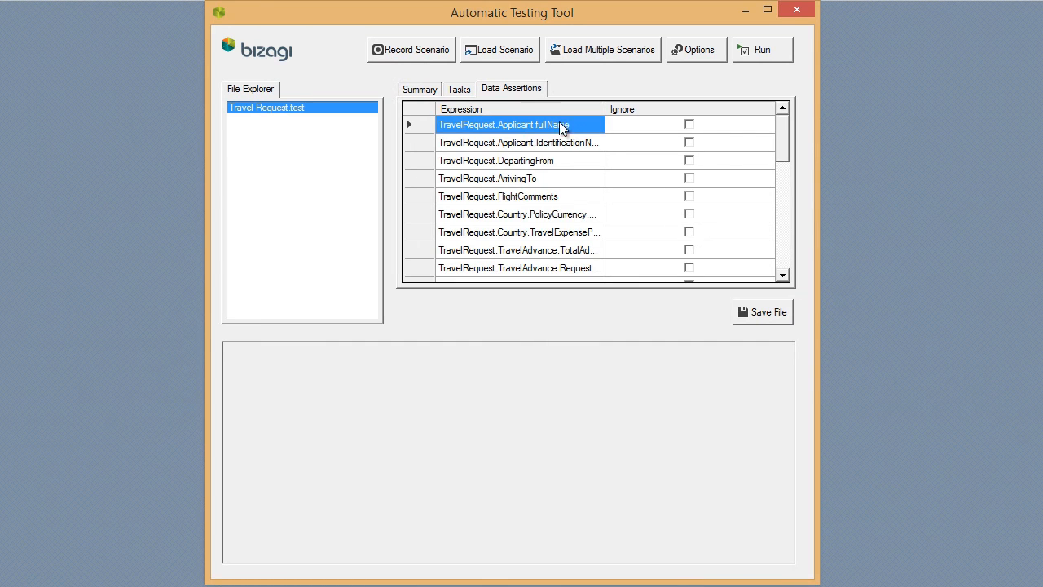
pyautogui.click(690, 161)
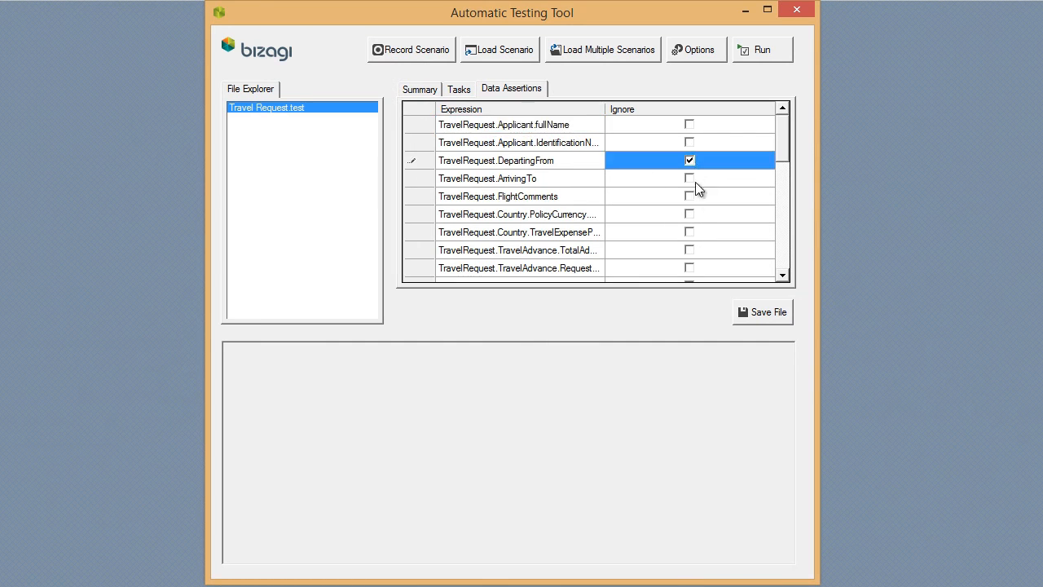
pyautogui.click(690, 250)
pyautogui.click(690, 232)
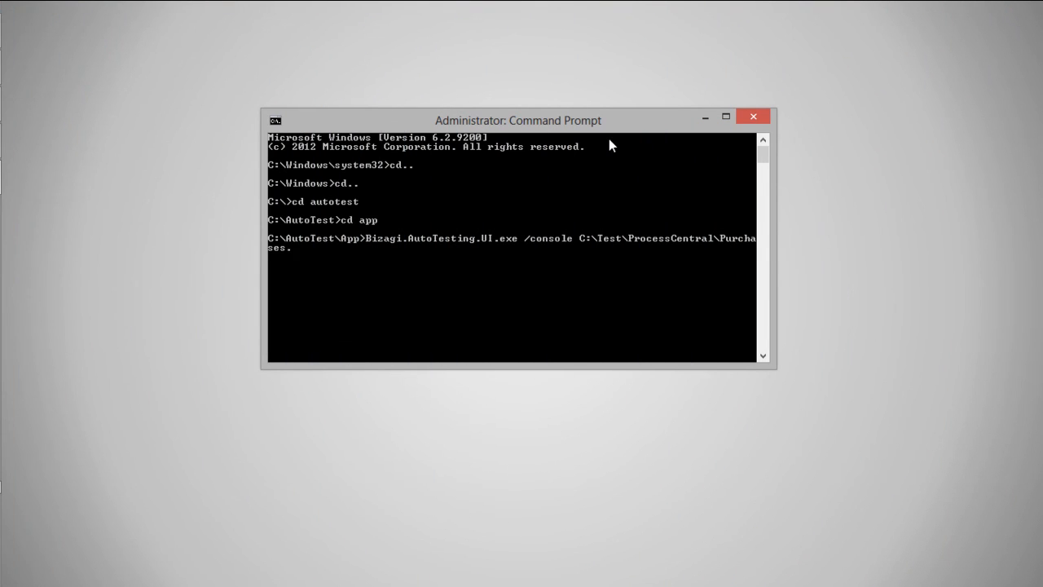
# Step: In Command Prompt, run Bizagi.AutoTesting.UI.exe with the /console option on C:\Test\ProcessCentral\Purchases.test
pyautogui.write('test')
pyautogui.press('Return')
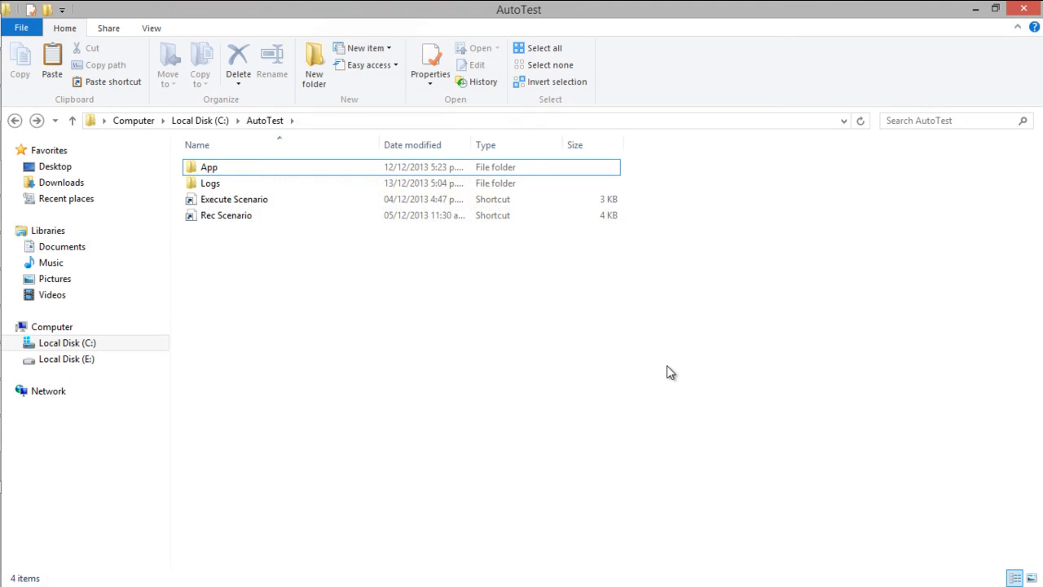
# Step: In File Explorer, open the TestRunLog_20131213_170430 file from C:\AutoTest\Logs and examine the logged scenario and request entries
pyautogui.doubleClick(210, 183)
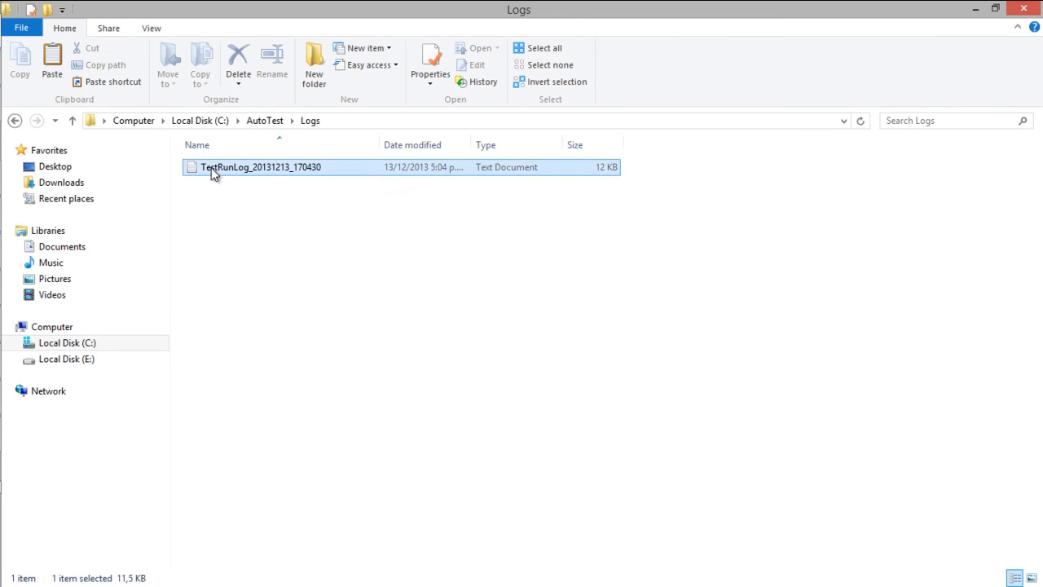
pyautogui.doubleClick(212, 167)
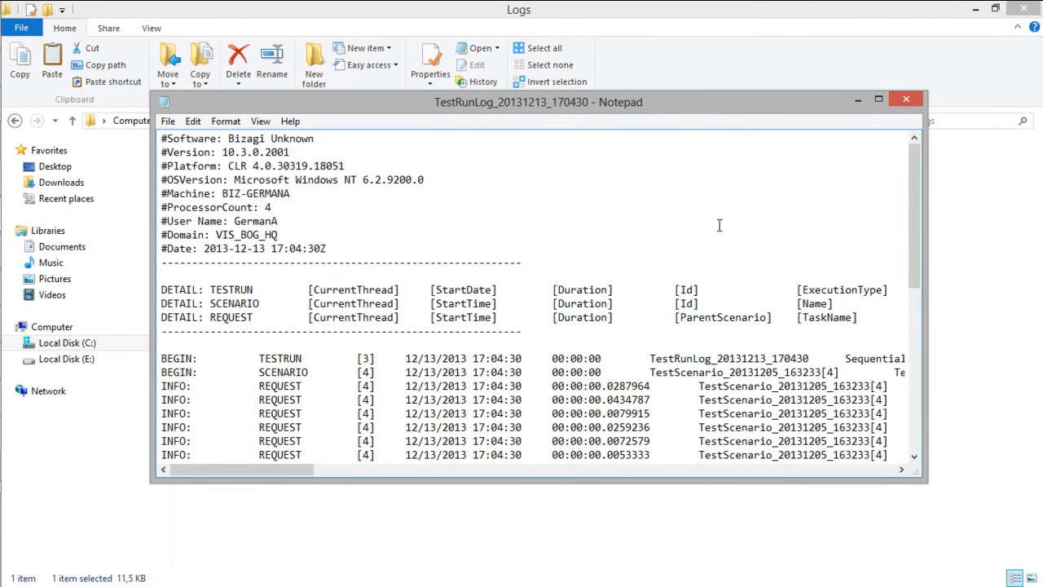
pyautogui.moveTo(912, 238); pyautogui.dragTo(908, 282)
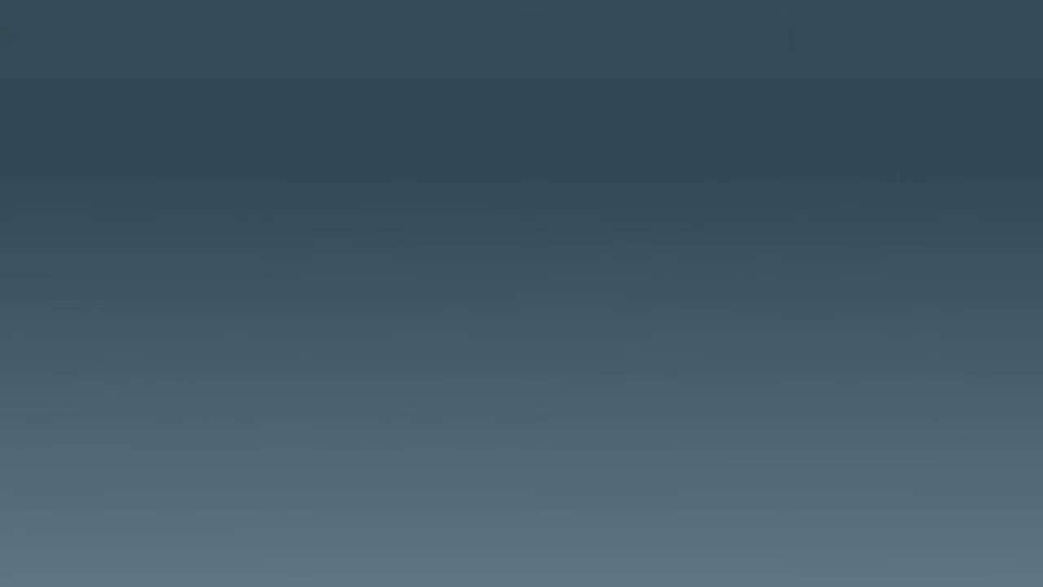